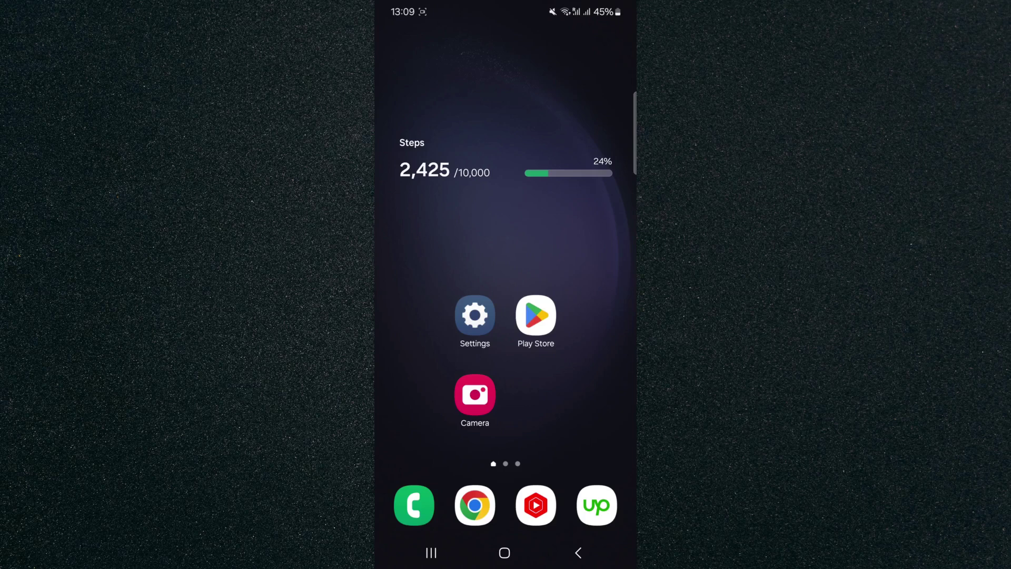
# Expand Quick Settings fully and open the Screen recorder tile's settings
pyautogui.moveTo(463, 16); pyautogui.dragTo(484, 216)
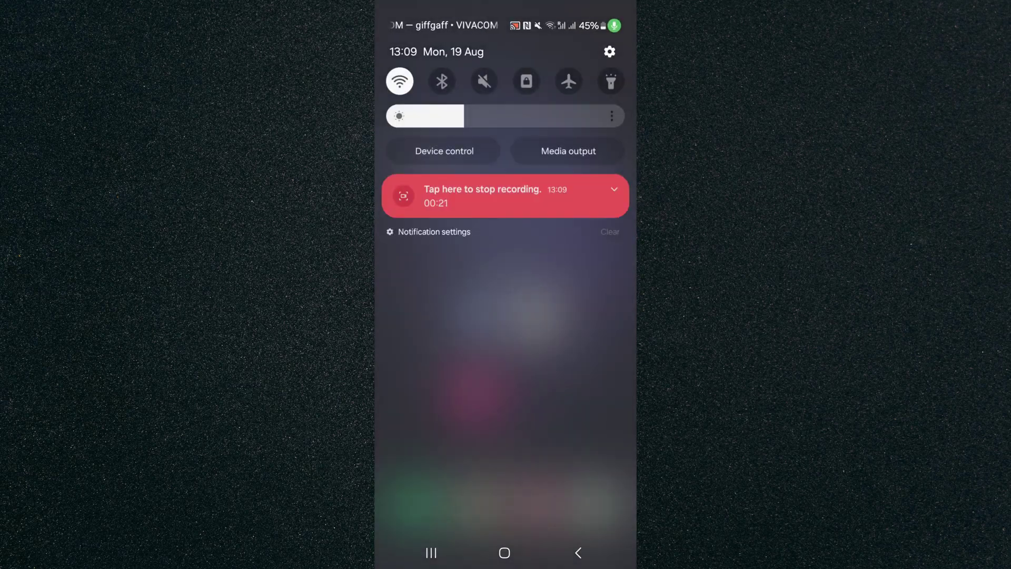
pyautogui.moveTo(497, 158); pyautogui.dragTo(499, 379)
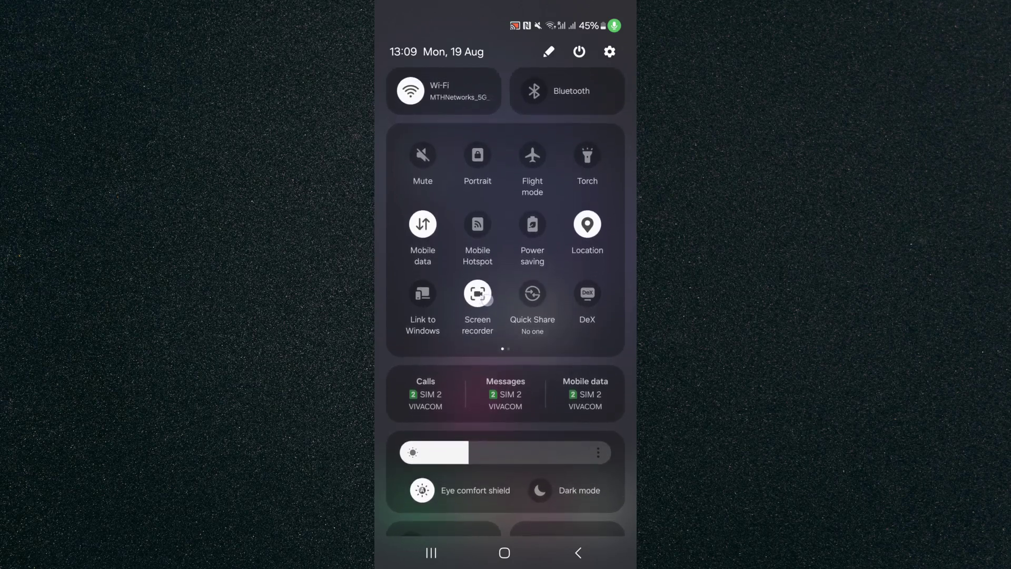
pyautogui.click(488, 298)
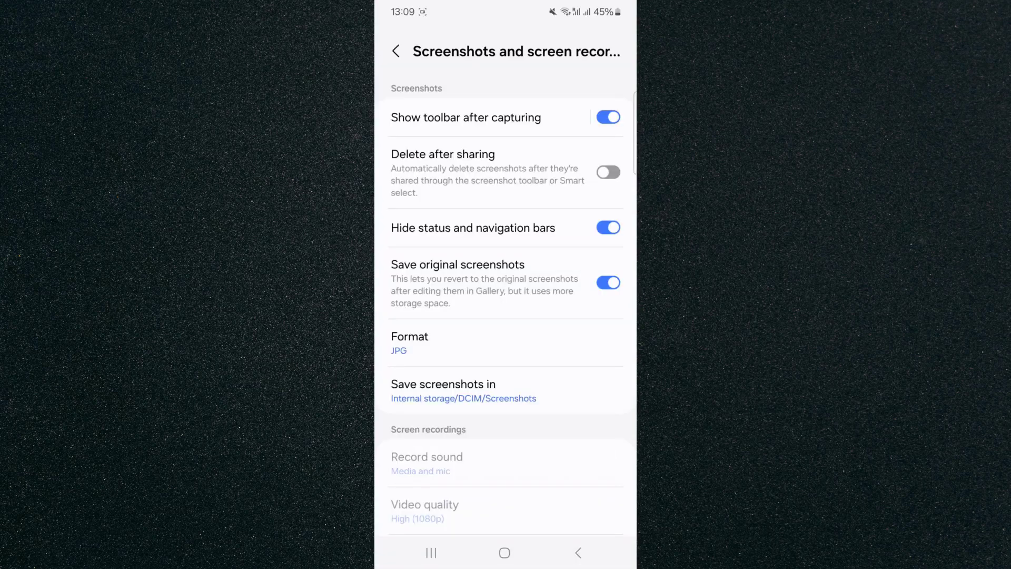
pyautogui.moveTo(473, 442)
pyautogui.mouseDown()
pyautogui.moveTo(477, 203)
pyautogui.moveTo(481, 287)
pyautogui.mouseUp()
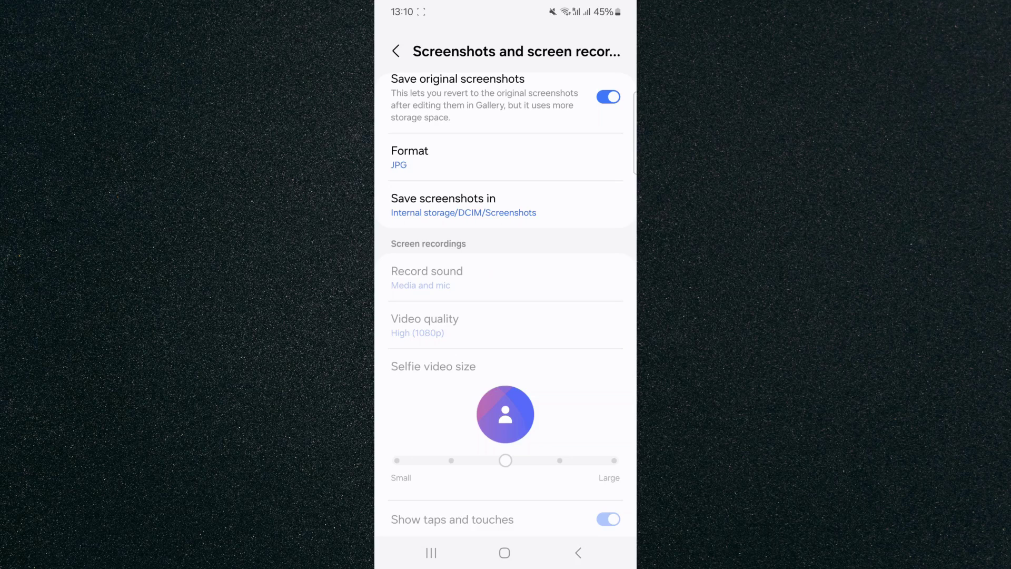
# Scroll to the Screen recordings options without changing anything
pyautogui.moveTo(555, 214); pyautogui.dragTo(556, 233)
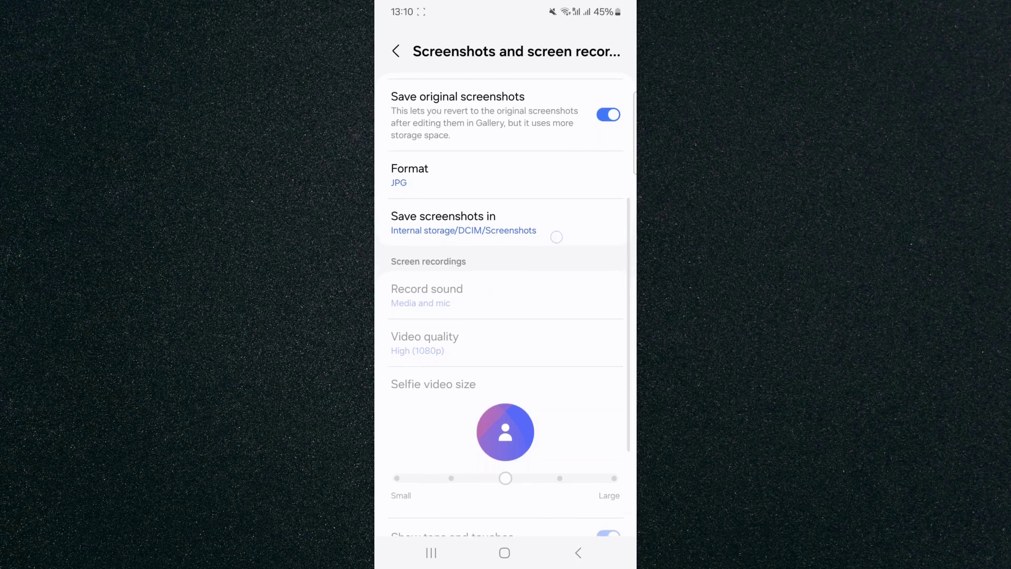
# Return to the home screen and launch the Settings app
pyautogui.click(503, 552)
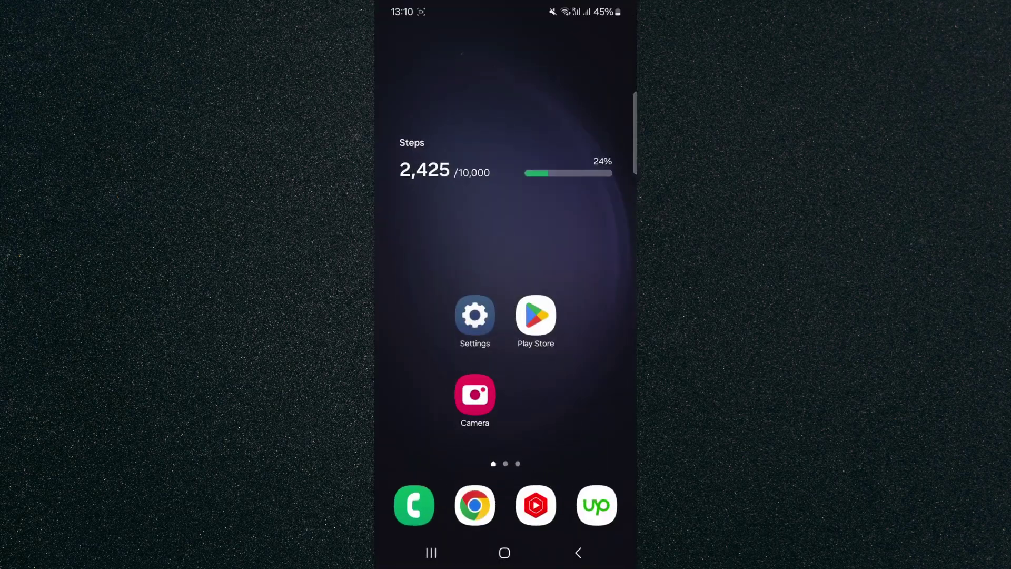
pyautogui.click(475, 317)
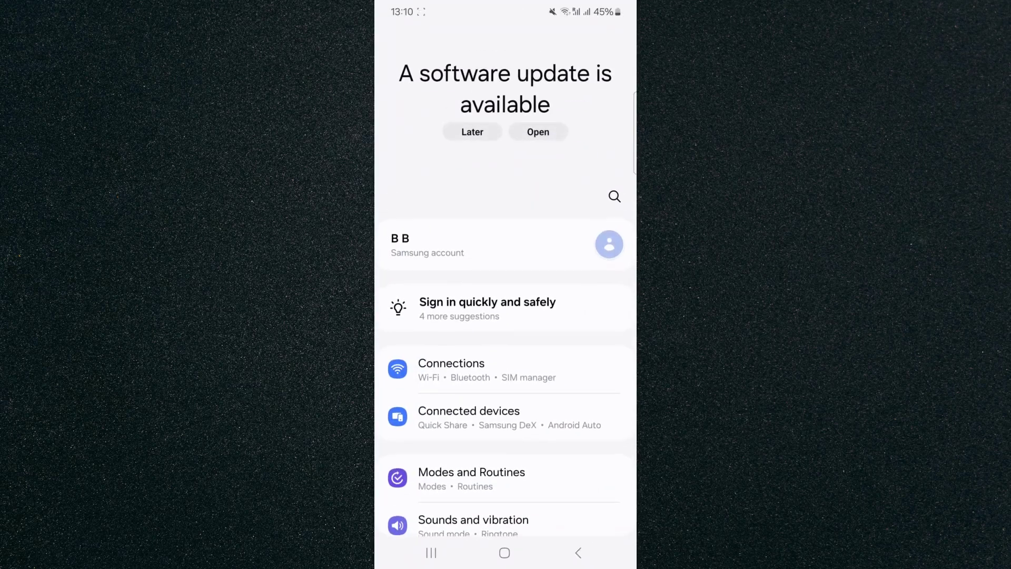
pyautogui.moveTo(613, 195); pyautogui.dragTo(613, 182)
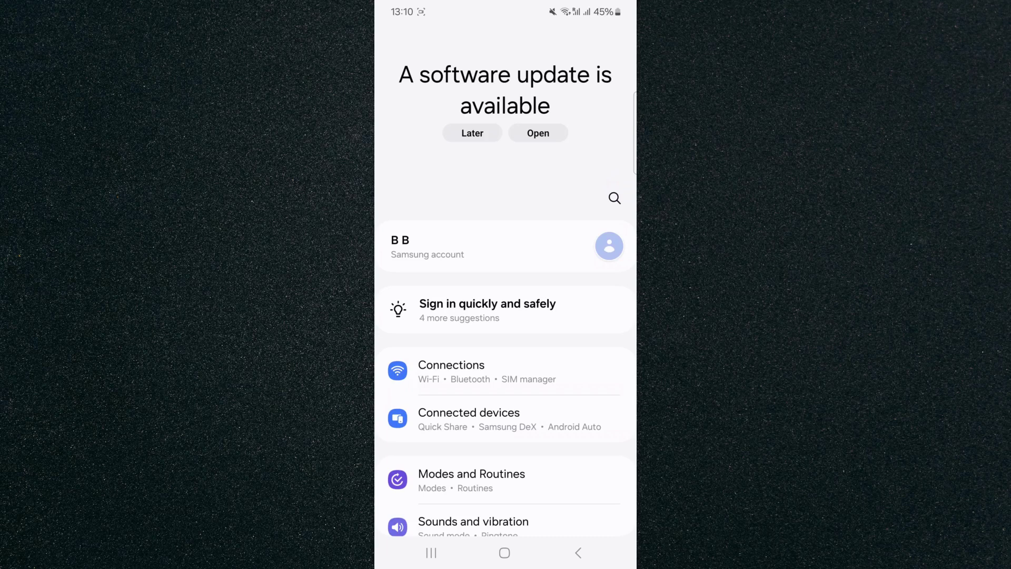
# Search Settings for "screen reco" and open the Screenshots and screen recordings result
pyautogui.click(615, 198)
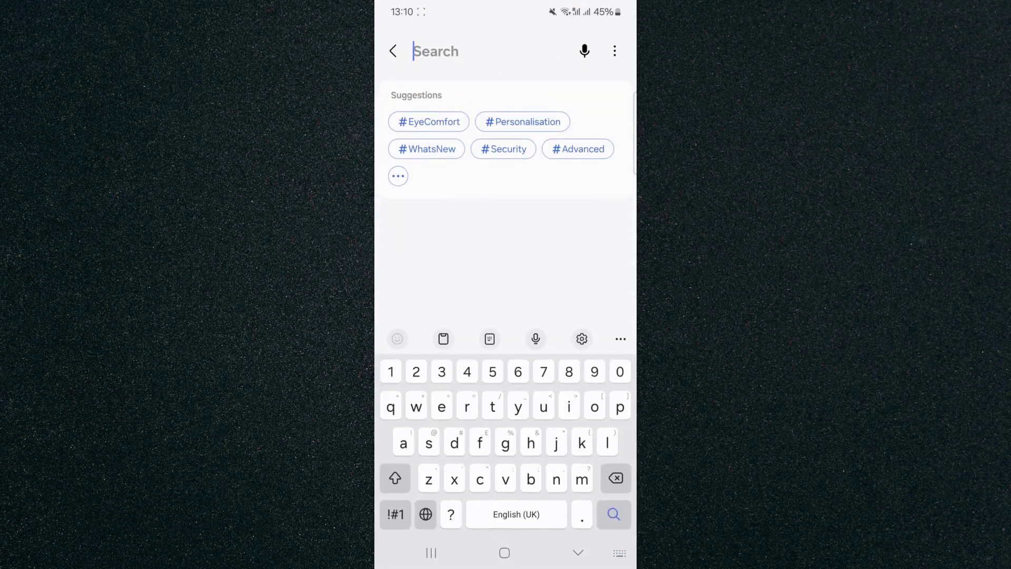
pyautogui.write('screen')
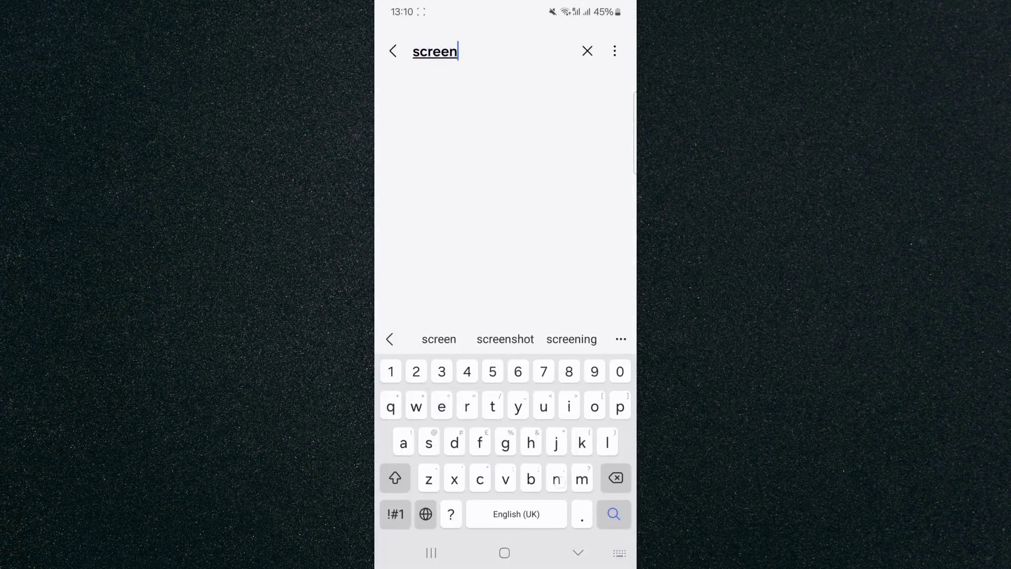
pyautogui.write(' reco')
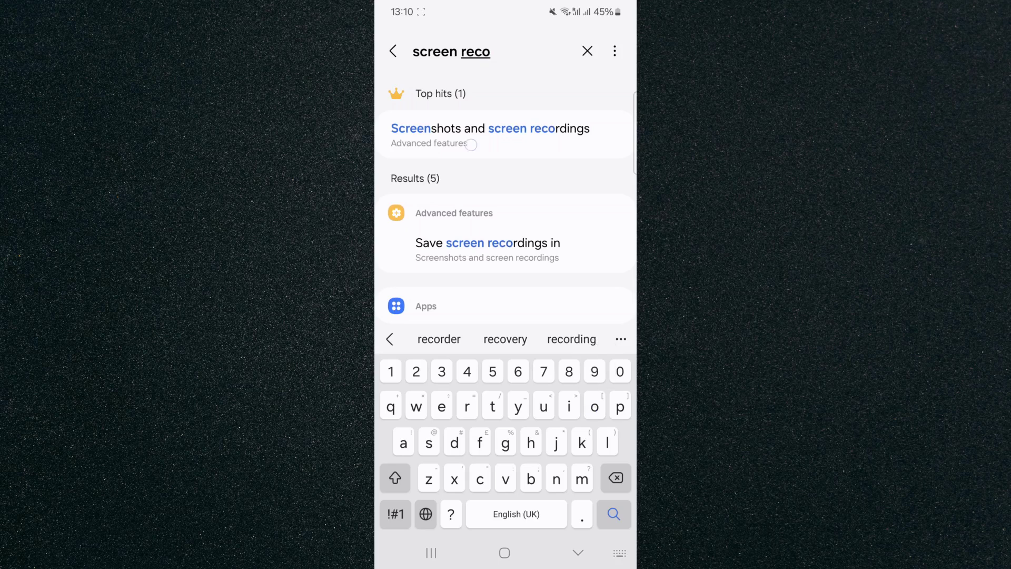
pyautogui.click(501, 149)
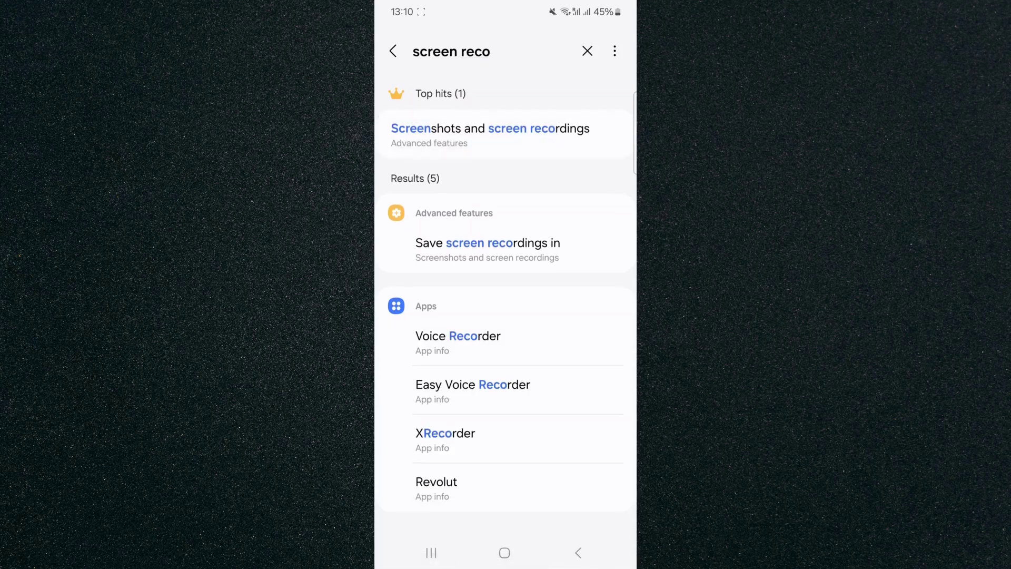
pyautogui.click(501, 134)
pyautogui.moveTo(525, 413); pyautogui.dragTo(545, 197)
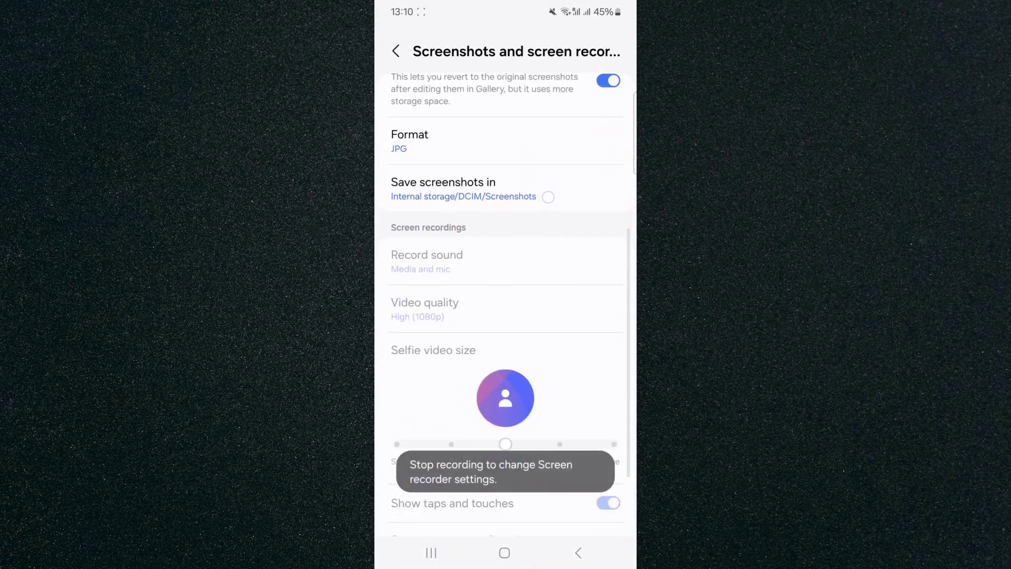
pyautogui.click(442, 205)
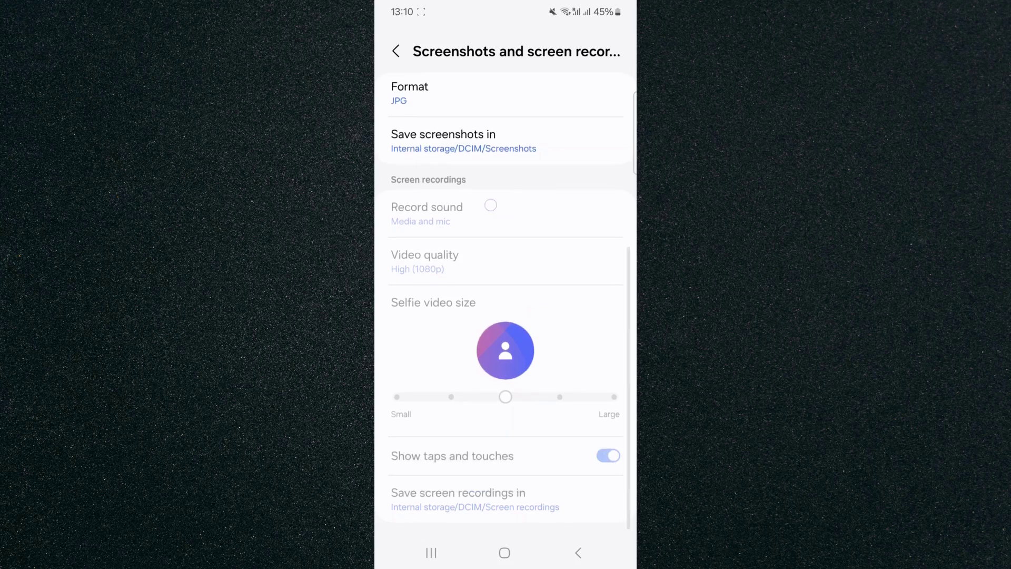
pyautogui.click(479, 204)
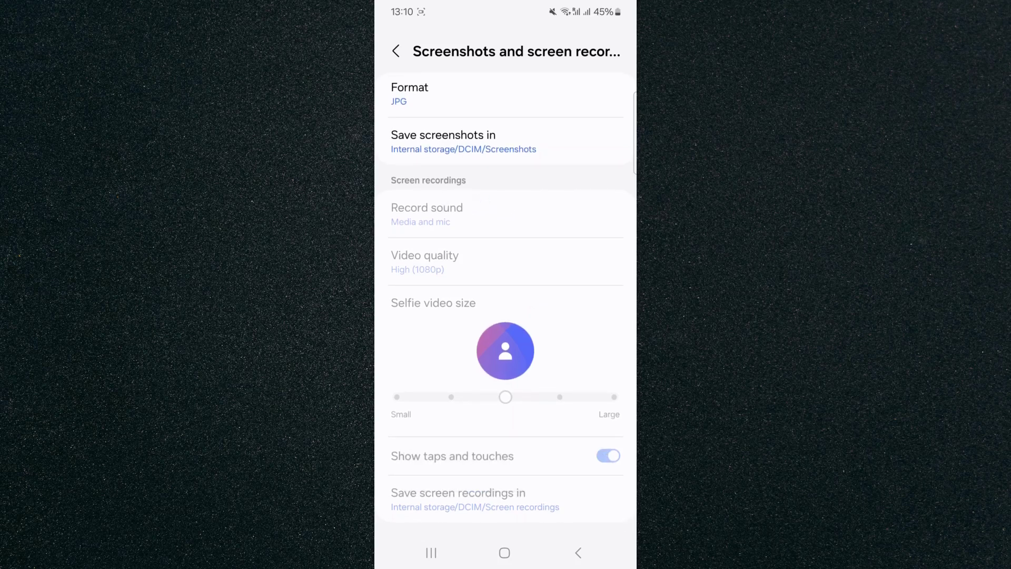